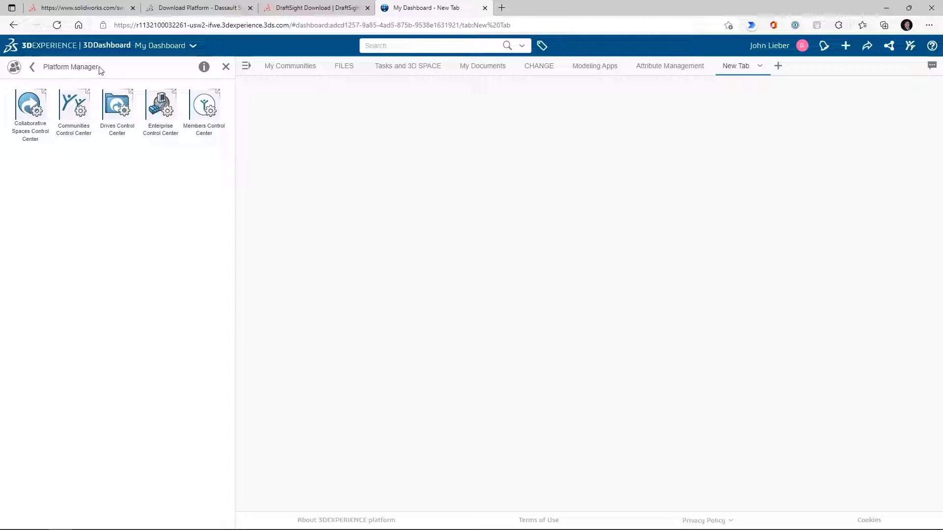
Open the Collaborative Spaces Control Center and review the new collaborative space form's family and visibility options without creating one
{"action": "left_click", "coordinate": [30, 119]}
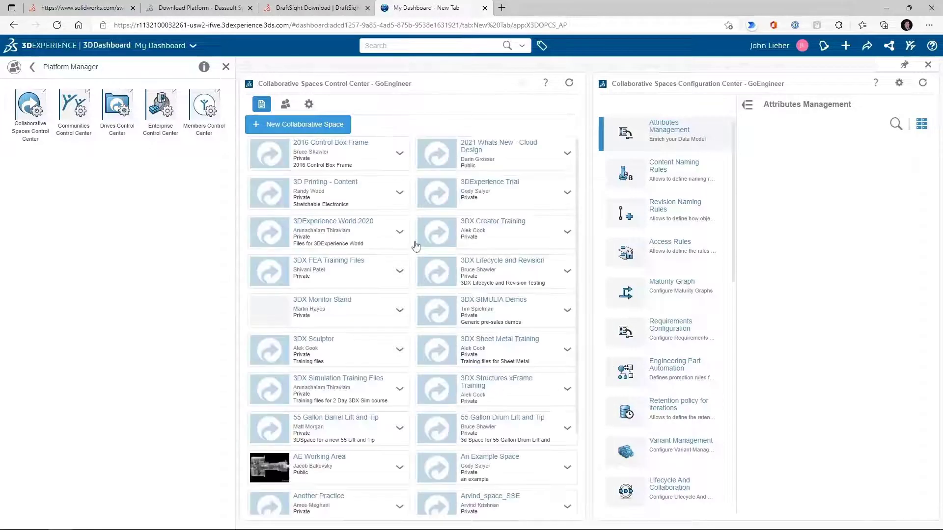
{"action": "left_click", "coordinate": [303, 125]}
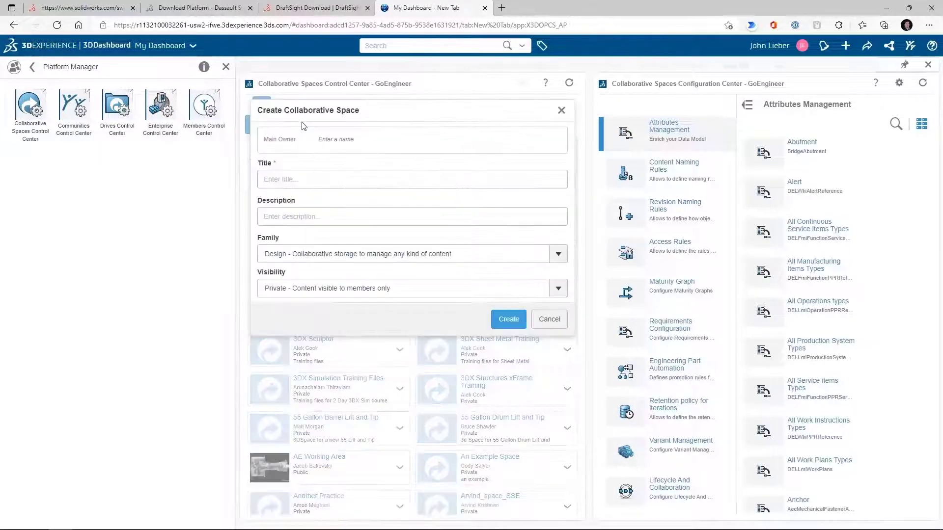
{"action": "left_click", "coordinate": [337, 139]}
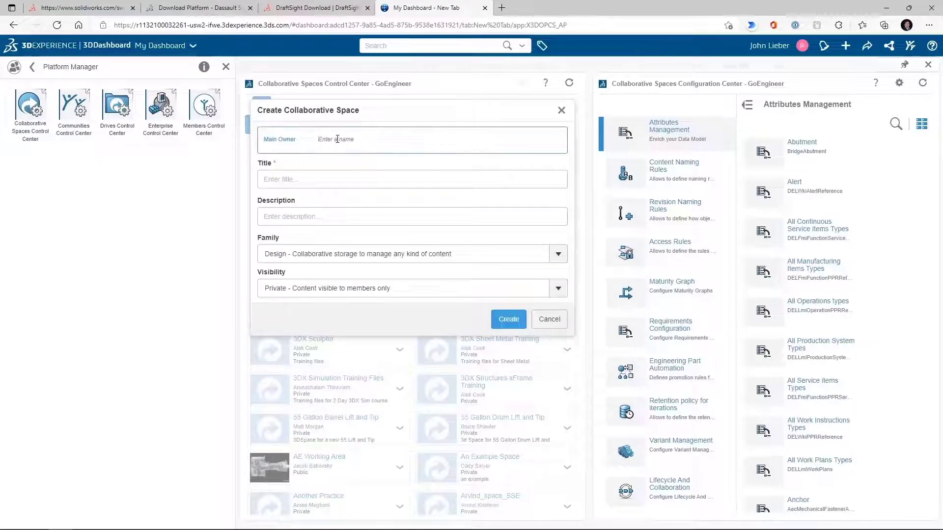
{"action": "left_click", "coordinate": [337, 178]}
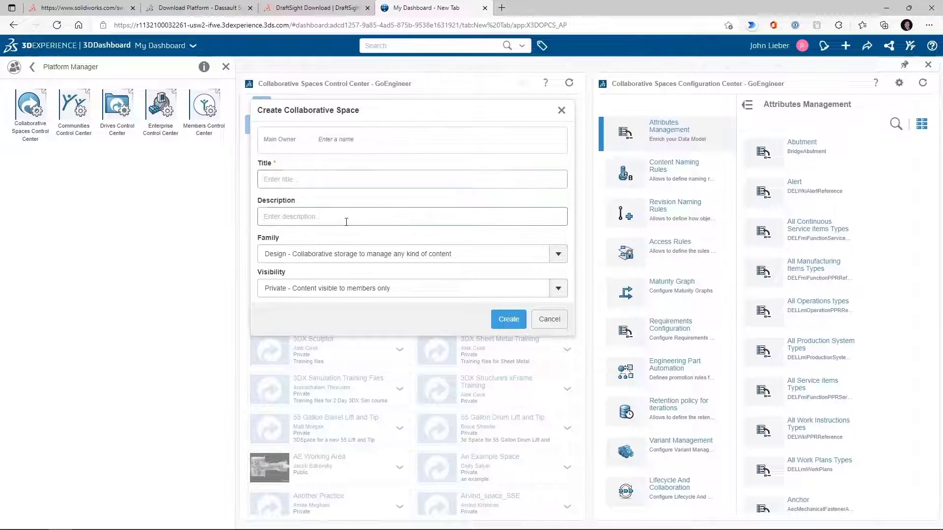
{"action": "left_click", "coordinate": [349, 254]}
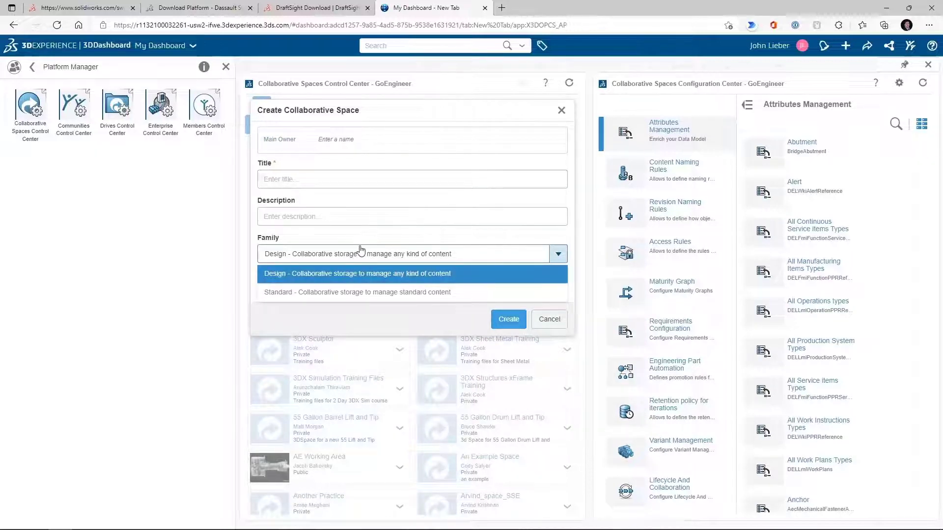
{"action": "left_click", "coordinate": [362, 274]}
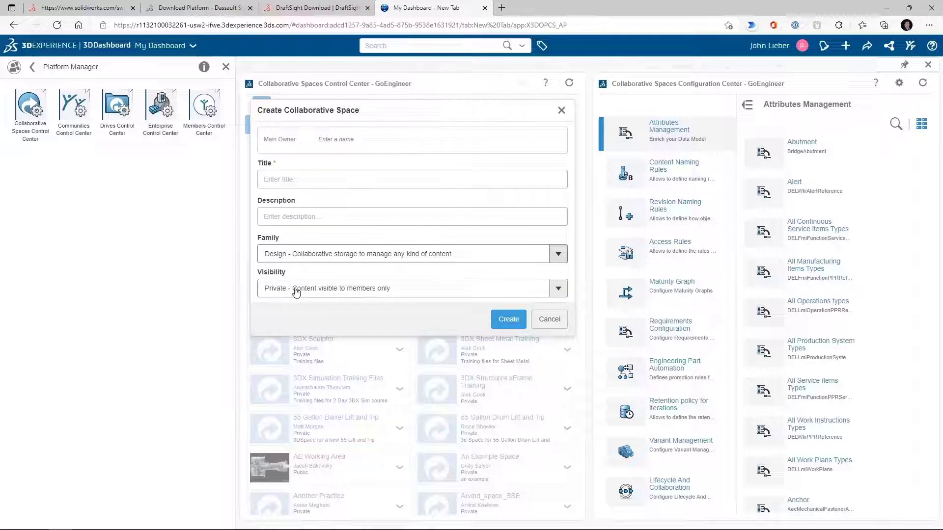
{"action": "left_click", "coordinate": [322, 293]}
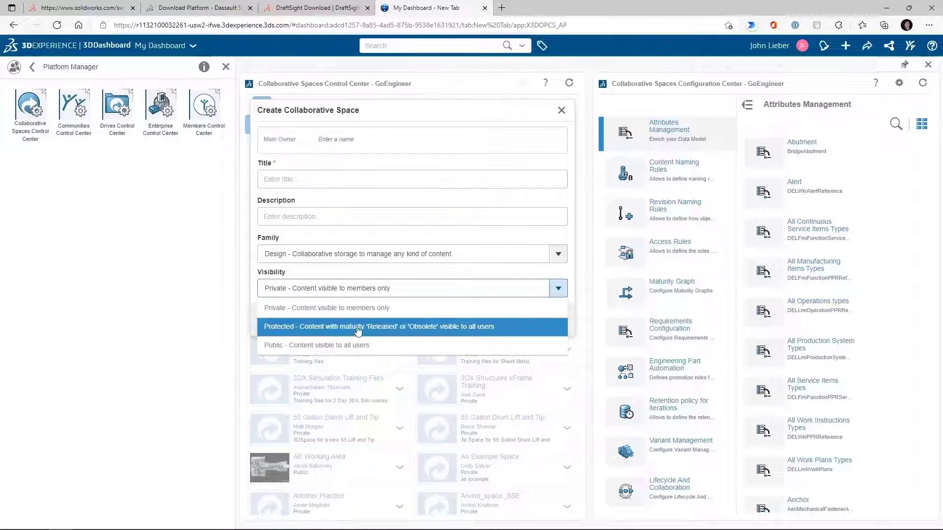
{"action": "left_click", "coordinate": [425, 123]}
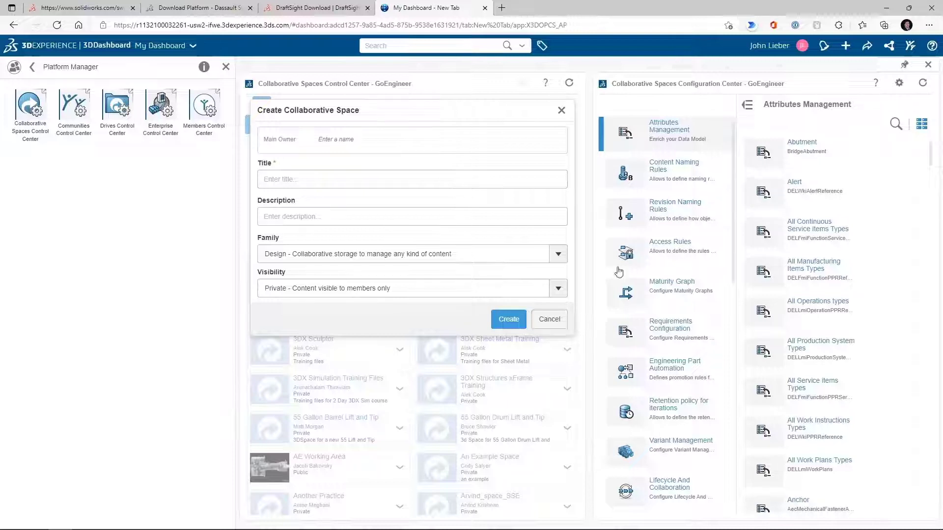
{"action": "left_click", "coordinate": [549, 319]}
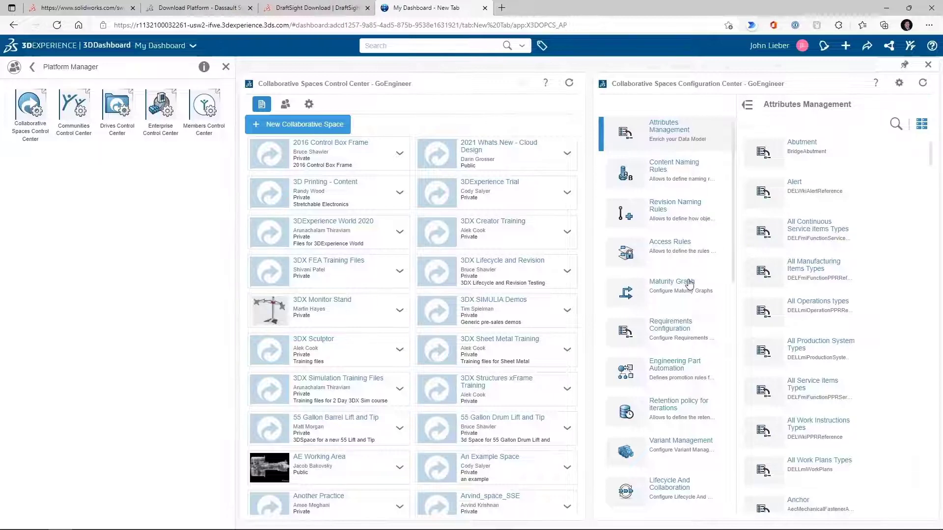
Browse the configuration center's settings list and the attribute types under Attributes Management
{"action": "scroll", "coordinate": [688, 245], "scroll_direction": "down", "scroll_amount": 3}
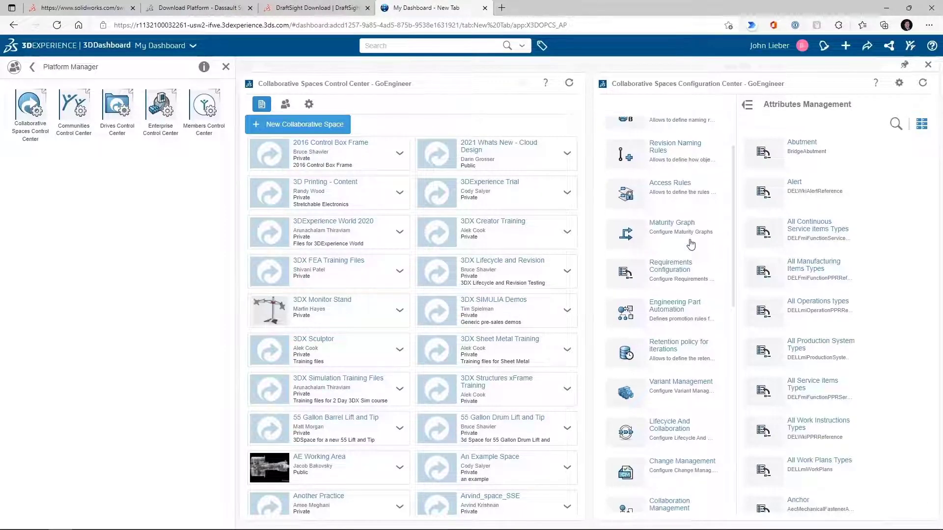
{"action": "scroll", "coordinate": [702, 265], "scroll_direction": "down", "scroll_amount": 6}
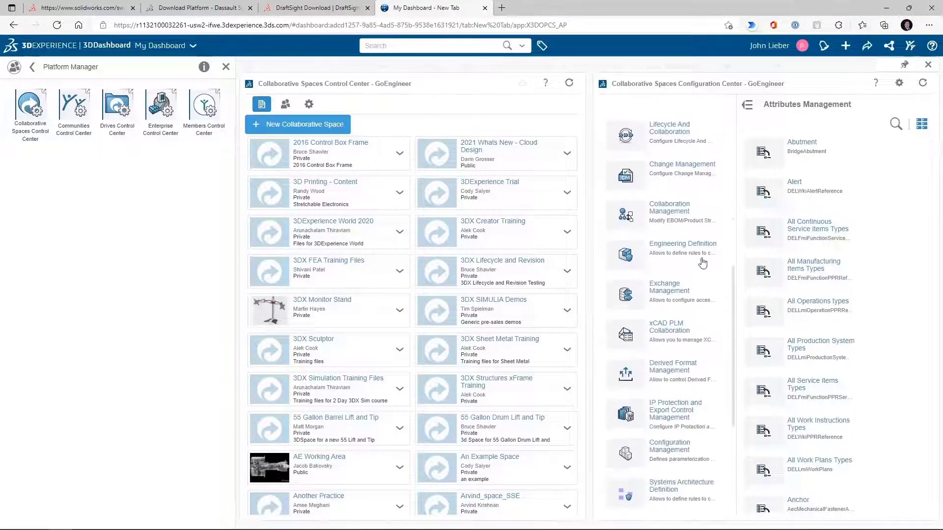
{"action": "left_click", "coordinate": [896, 124]}
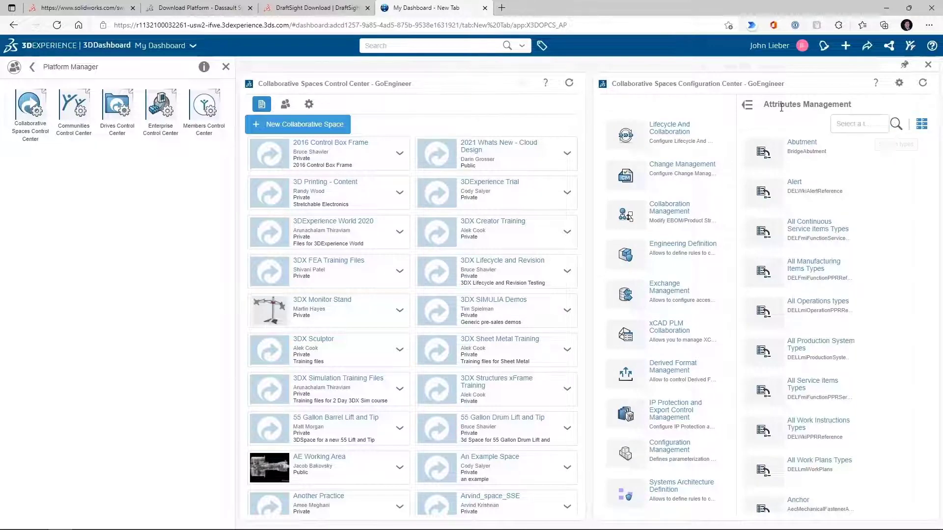
{"action": "left_click", "coordinate": [747, 105]}
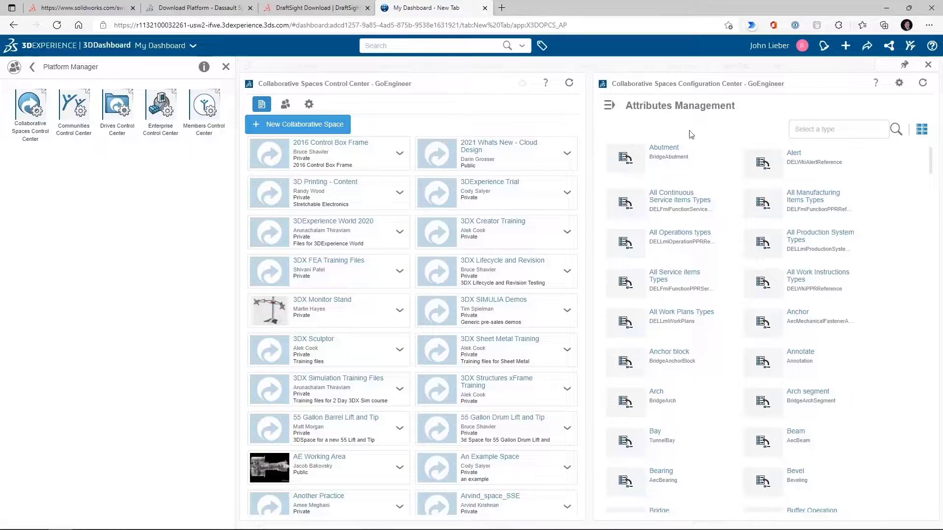
{"action": "left_click", "coordinate": [610, 106]}
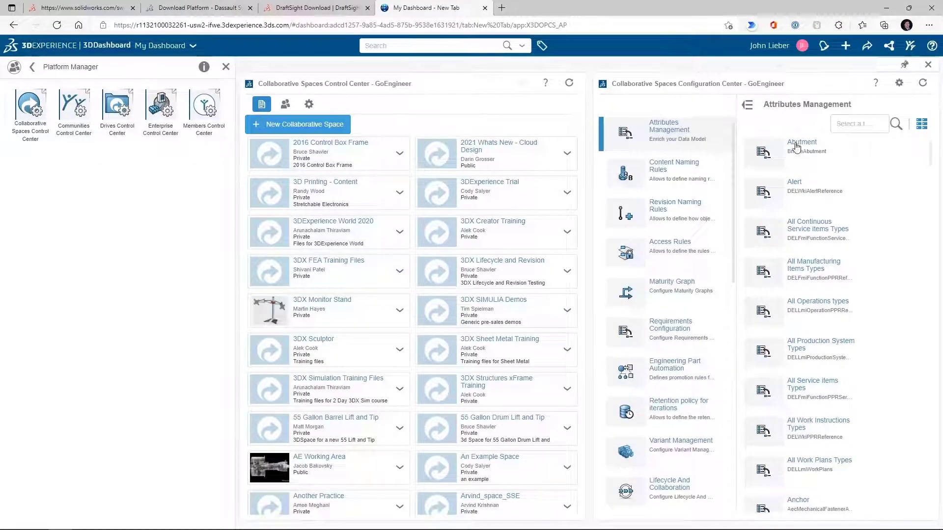
{"action": "left_click", "coordinate": [747, 107]}
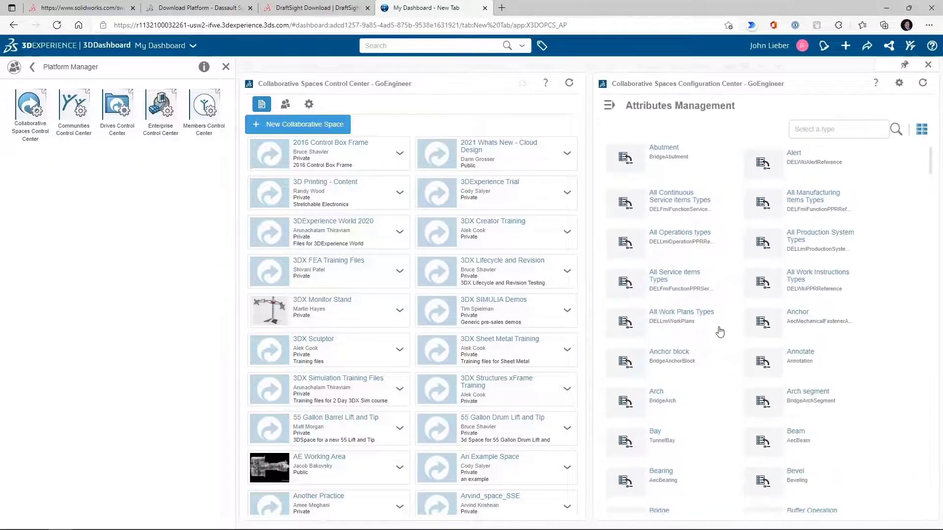
{"action": "scroll", "coordinate": [720, 333], "scroll_direction": "down", "scroll_amount": 15}
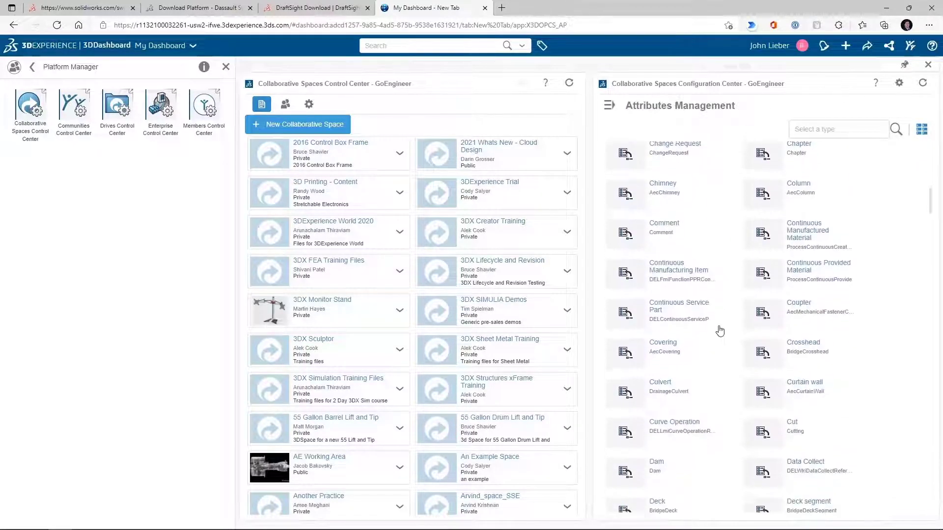
{"action": "scroll", "coordinate": [719, 330], "scroll_direction": "down", "scroll_amount": 5}
Search the attribute types for DRAW and open the Drawing type's attribute list
{"action": "left_click", "coordinate": [827, 130]}
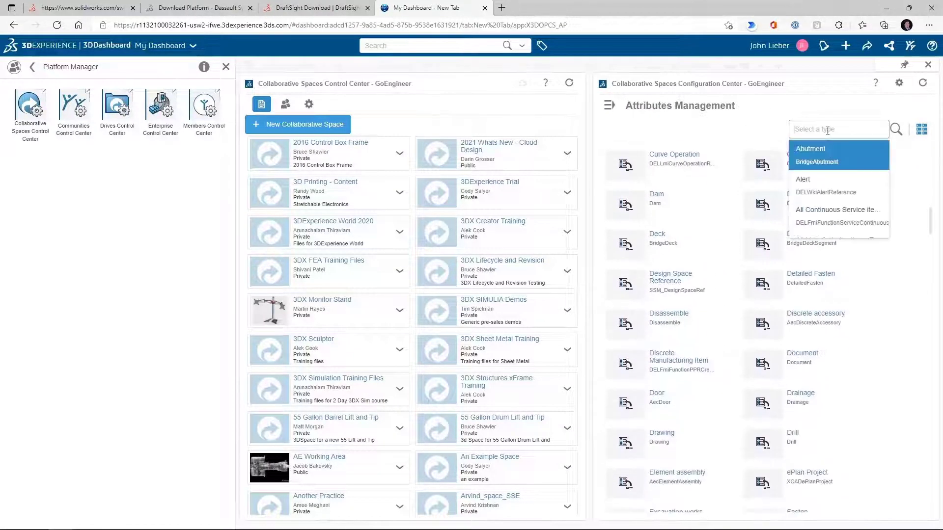
{"action": "type", "text": "DRAW"}
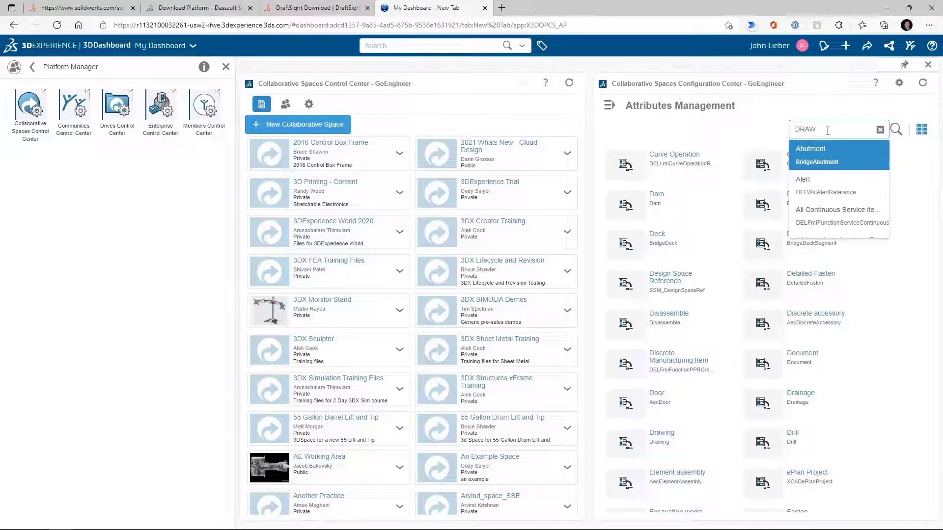
{"action": "left_click", "coordinate": [816, 155]}
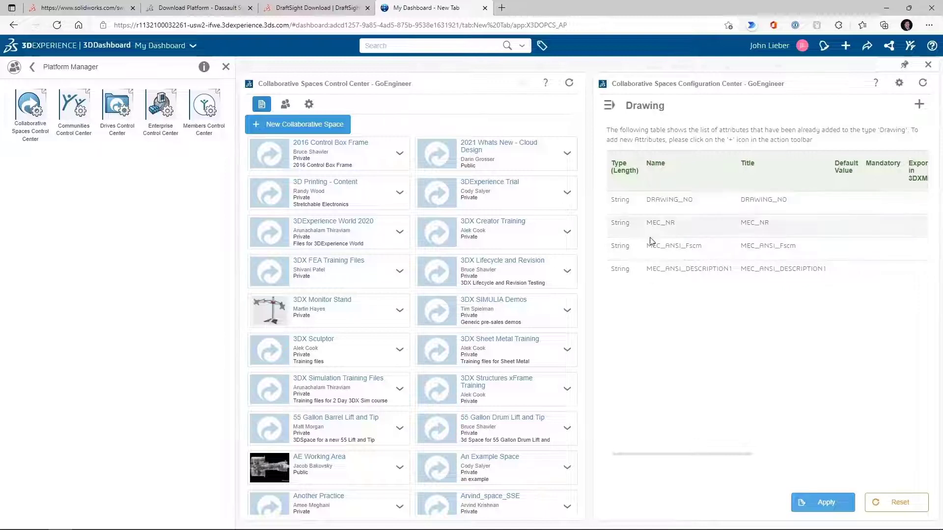
Open the Add Attribute form for the Drawing type, review its fields, and cancel it
{"action": "left_click", "coordinate": [917, 105]}
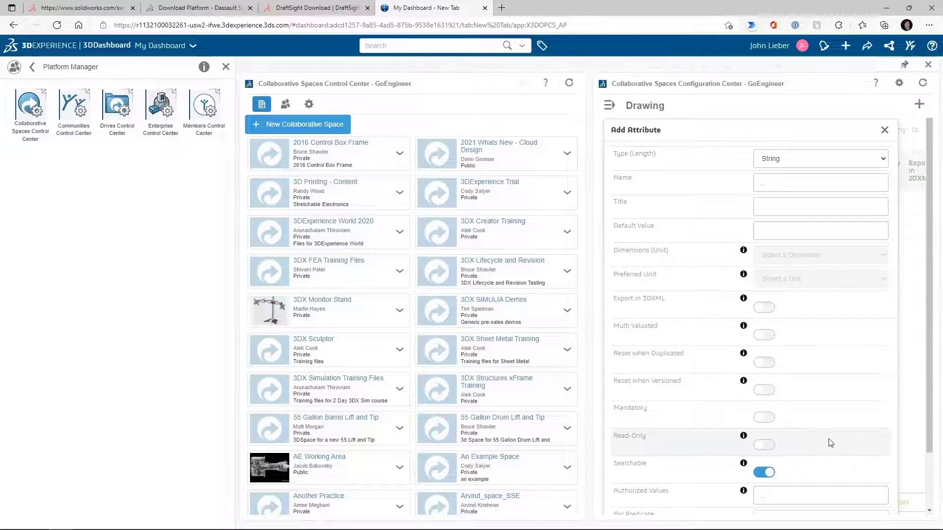
{"action": "scroll", "coordinate": [818, 451], "scroll_direction": "down", "scroll_amount": 2}
{"action": "left_click", "coordinate": [791, 437]}
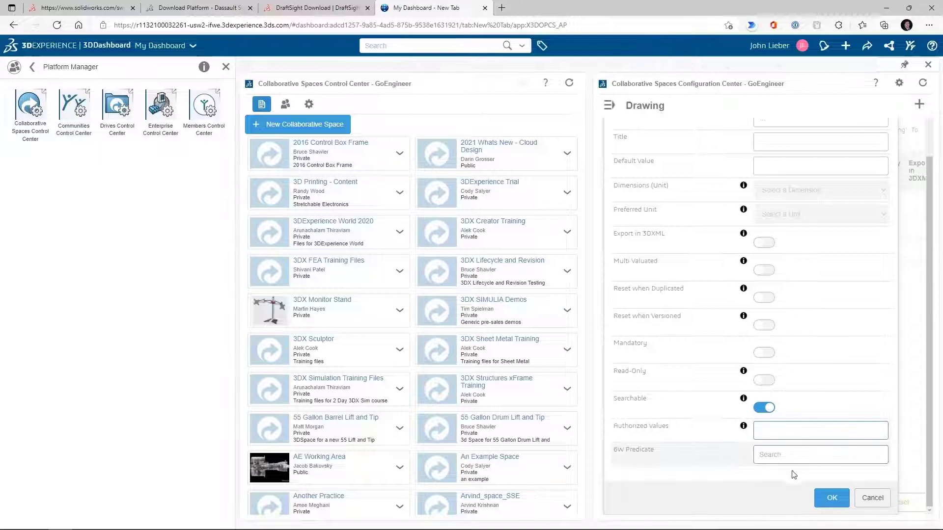
{"action": "left_click", "coordinate": [880, 498]}
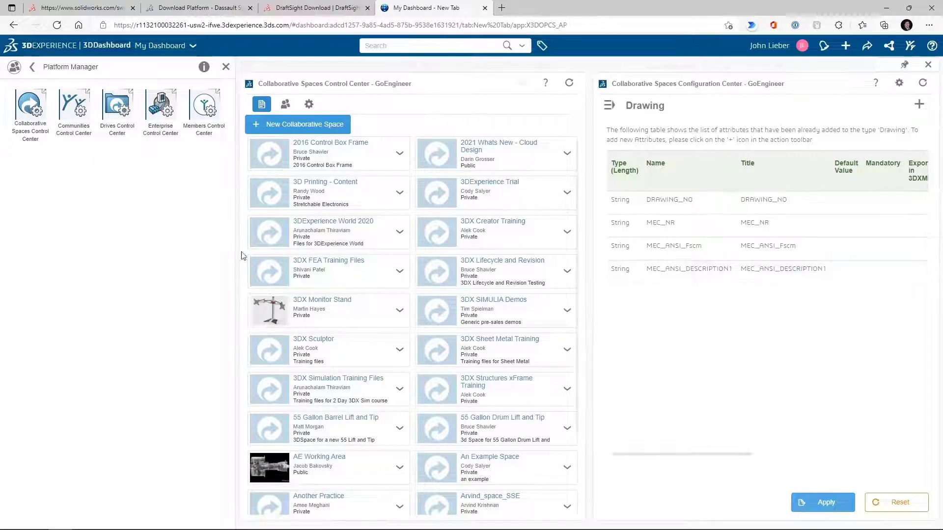
Open the Communities Control Center and review the create-community form without creating one
{"action": "left_click", "coordinate": [64, 107]}
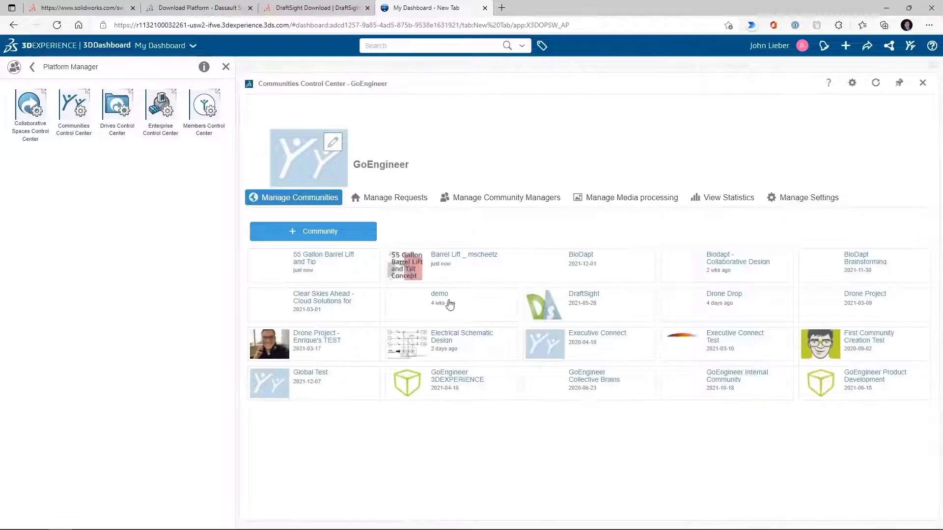
{"action": "left_click", "coordinate": [307, 233]}
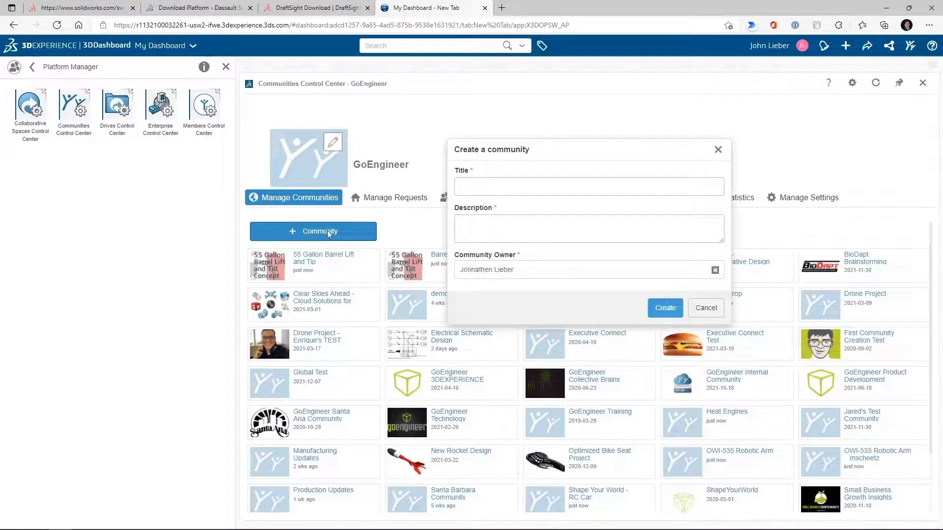
{"action": "left_click", "coordinate": [505, 231]}
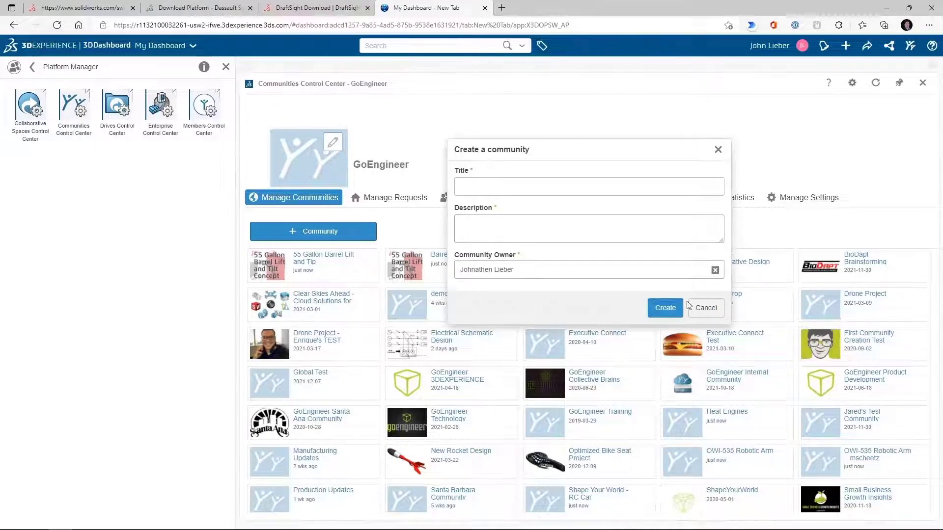
{"action": "left_click", "coordinate": [712, 309]}
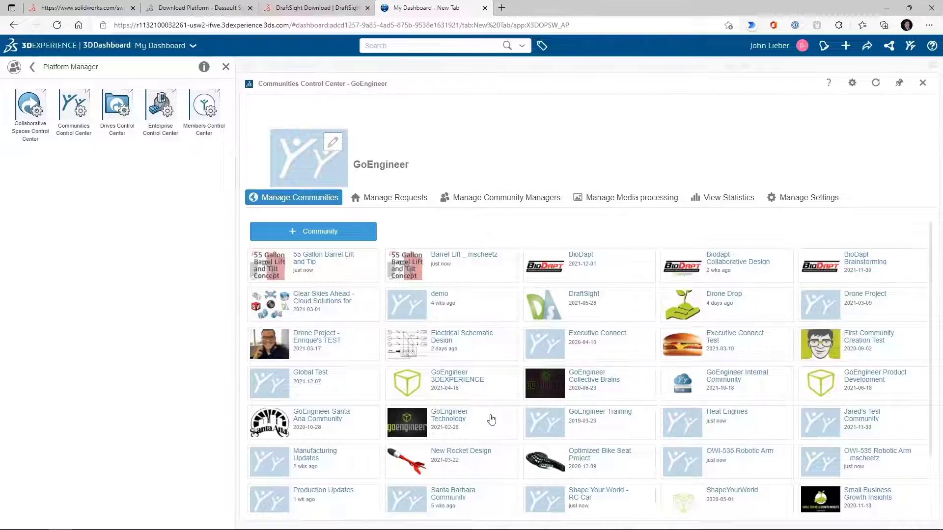
Open the DraftSight community and view its statistics and settings
{"action": "left_click", "coordinate": [581, 313]}
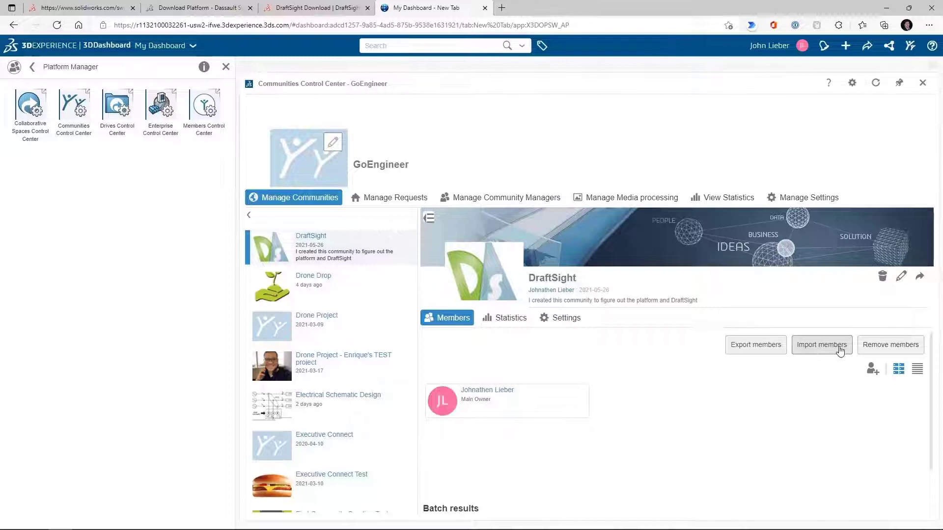
{"action": "left_click", "coordinate": [506, 320]}
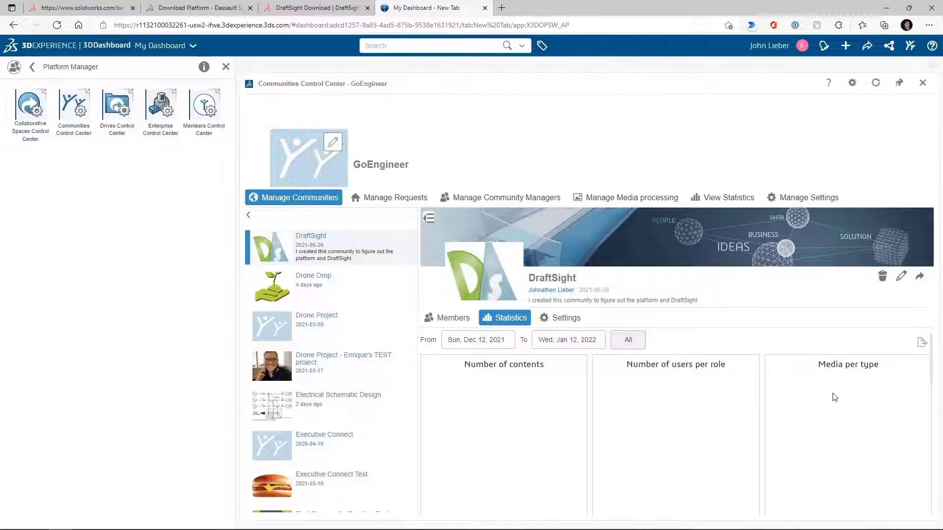
{"action": "left_click", "coordinate": [564, 319]}
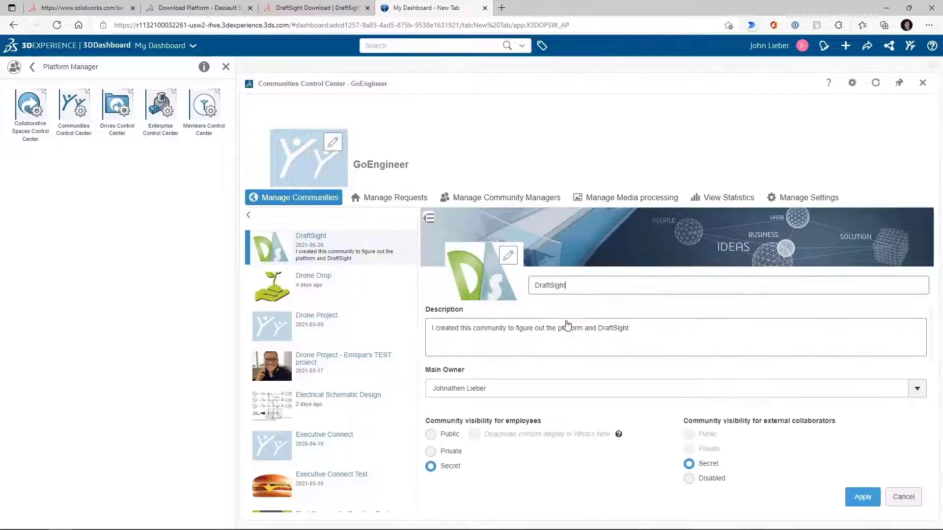